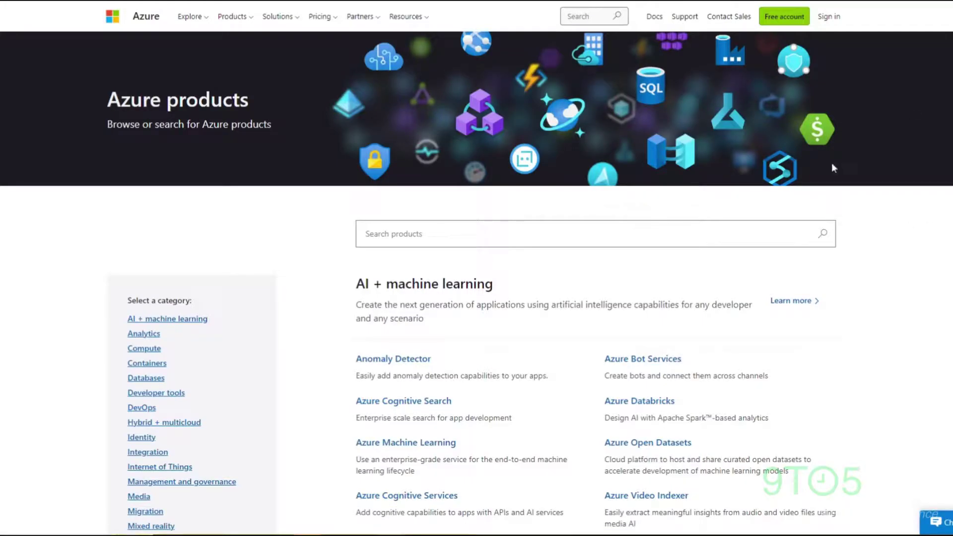
scroll(588, 205, down, 2)
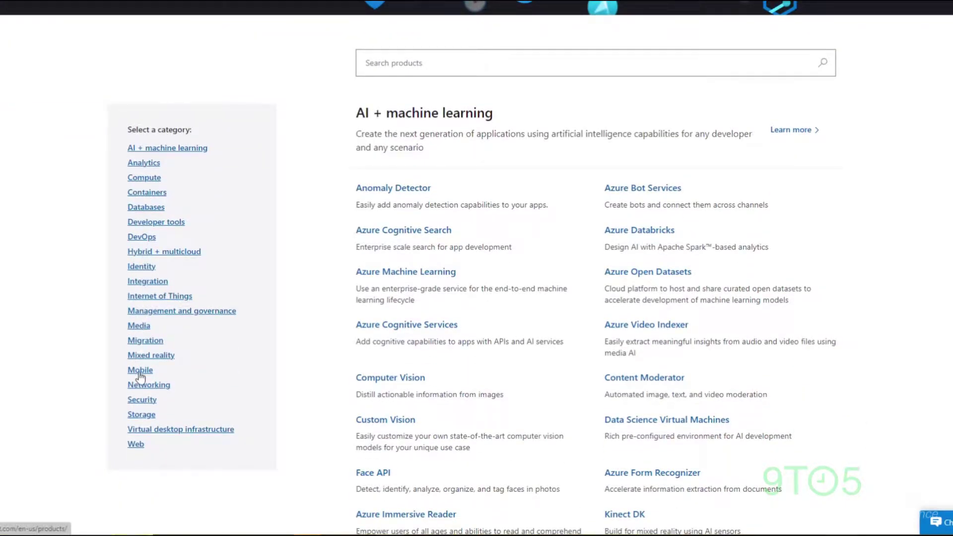
scroll(343, 230, down, 3)
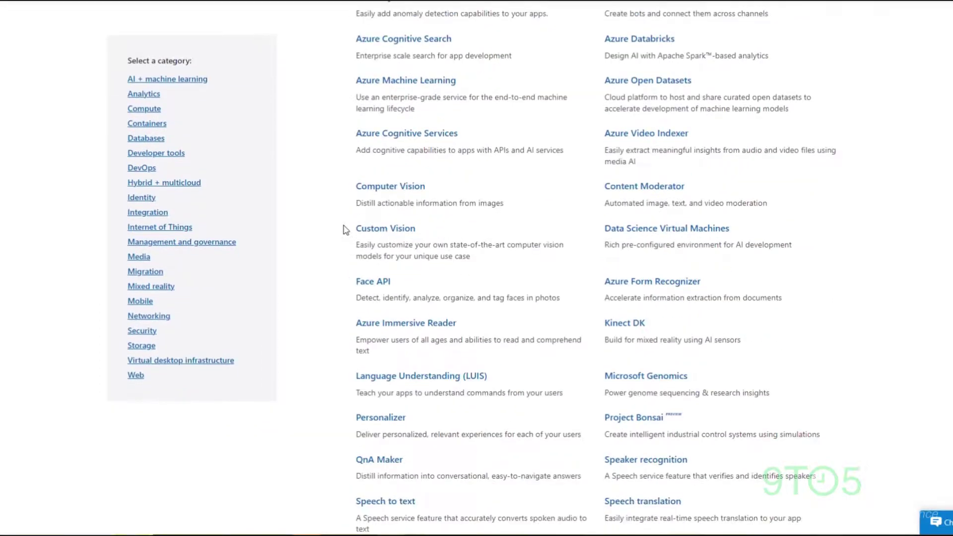
scroll(344, 230, up, 3)
Step: Browse the Analytics products, viewing Azure Data Lake Storage Gen1 and returning to the list
drag(358, 111, 515, 123)
click(516, 123)
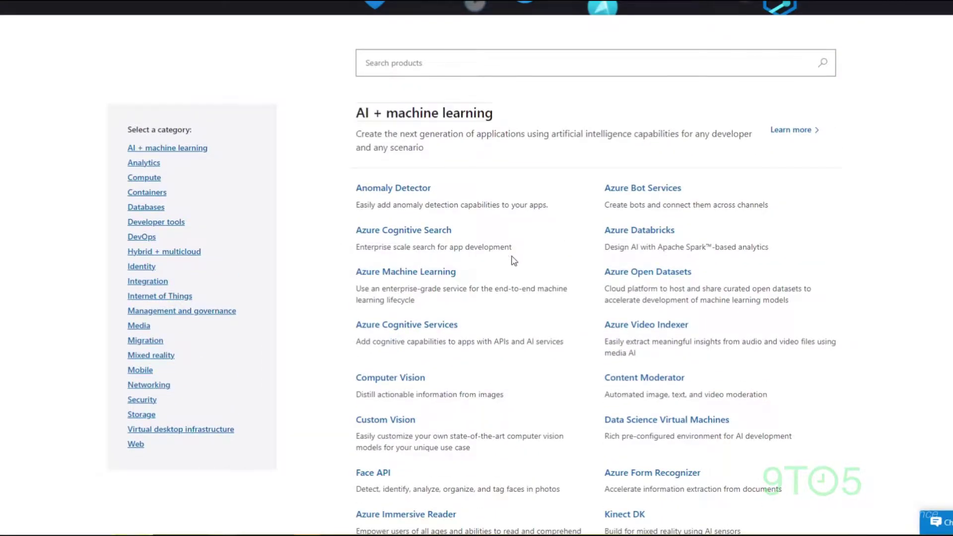
scroll(511, 260, down, 4)
scroll(511, 260, down, 4)
scroll(511, 260, down, 2)
drag(341, 288, 437, 292)
scroll(447, 287, down, 2)
click(477, 262)
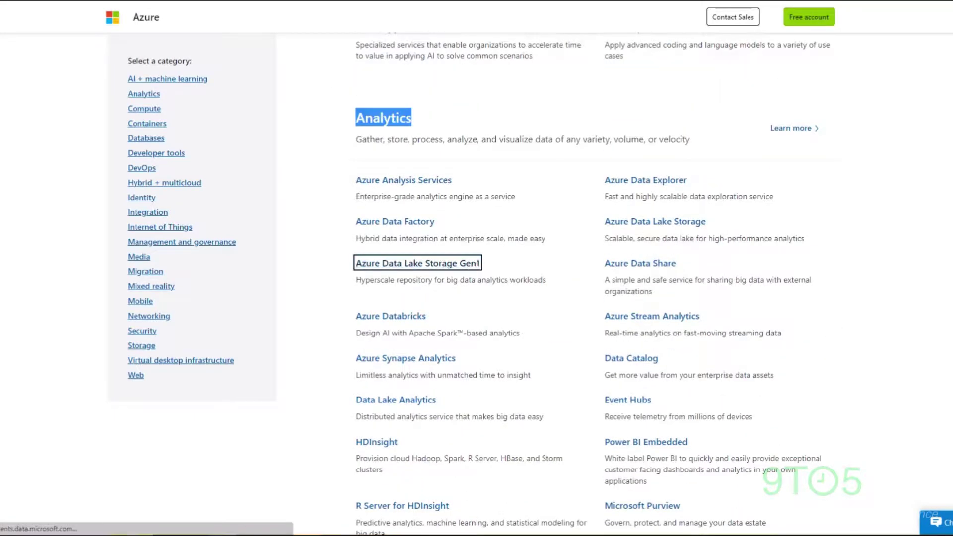
key(alt+Left)
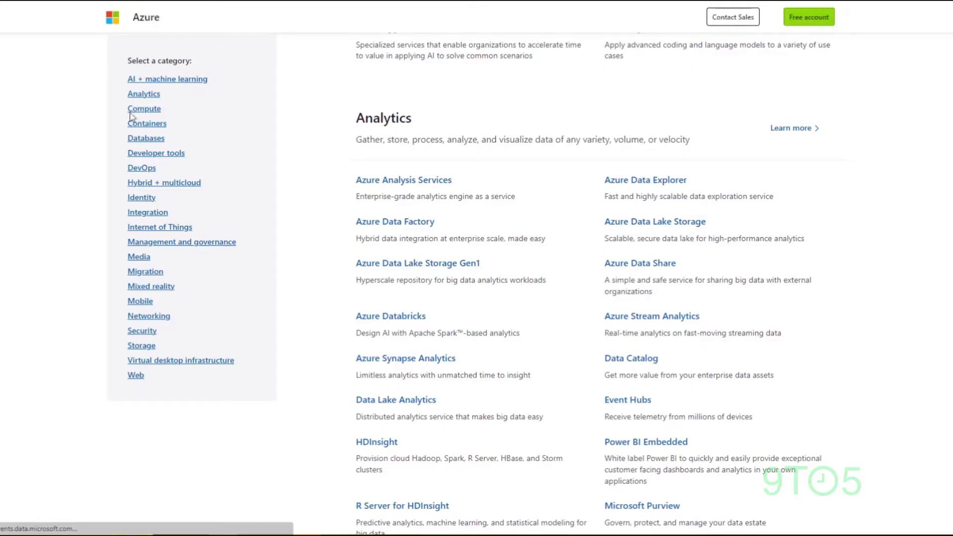
scroll(330, 144, down, 2)
scroll(329, 145, down, 3)
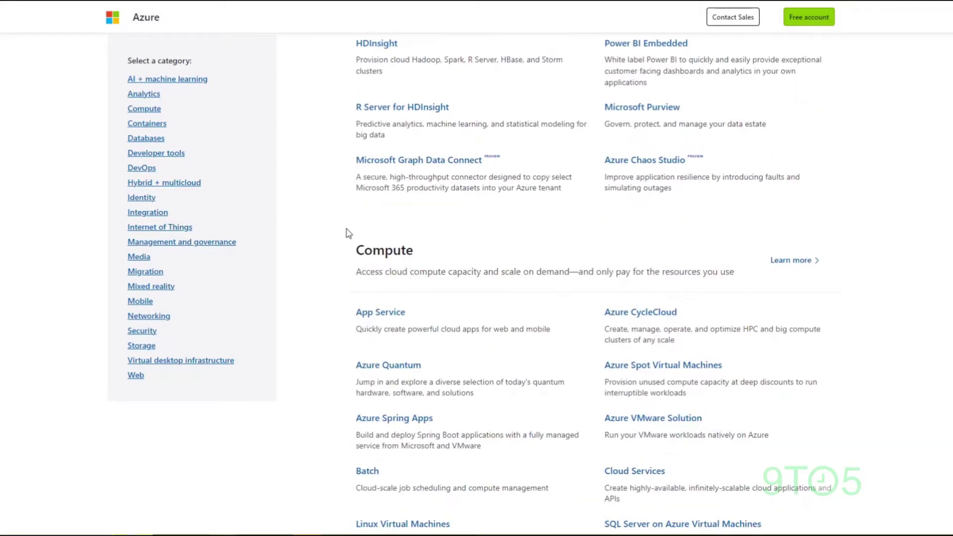
drag(345, 233, 351, 260)
Step: Look over the Compute, Containers and Databases sections of the product list
click(318, 260)
scroll(317, 257, down, 3)
scroll(316, 251, down, 4)
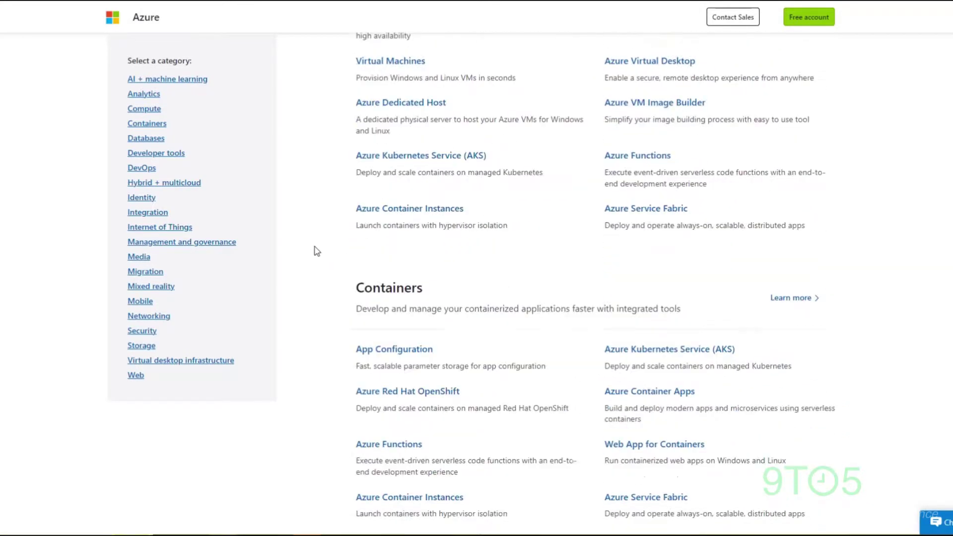
scroll(314, 251, down, 1)
double_click(321, 179)
click(321, 189)
scroll(321, 191, down, 3)
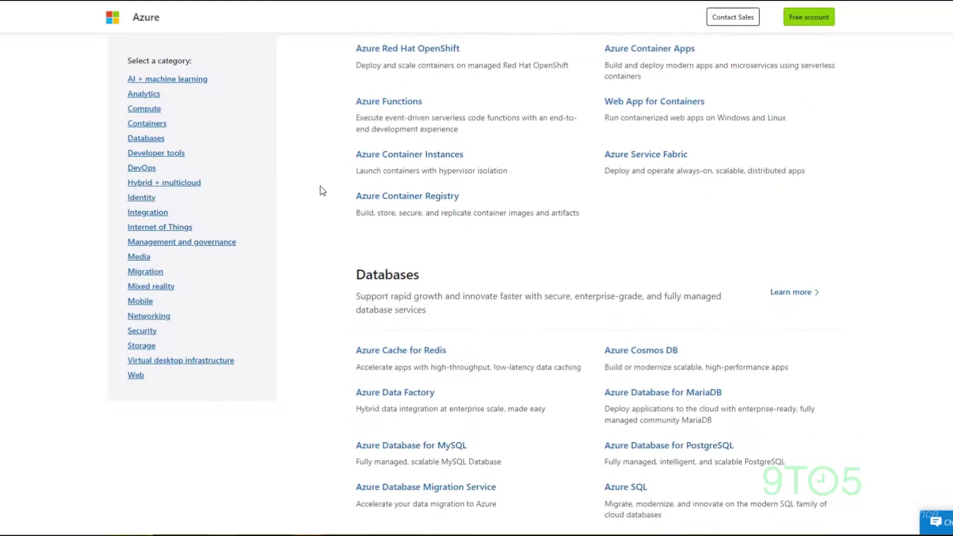
scroll(321, 191, down, 2)
double_click(387, 161)
click(329, 136)
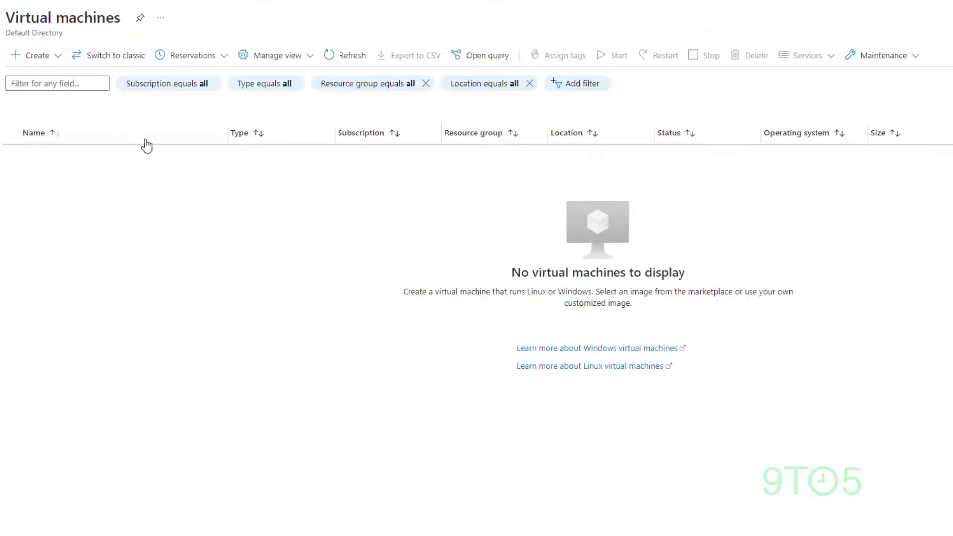
Step: Start a new Azure virtual machine in resource group testRG
click(39, 58)
click(41, 79)
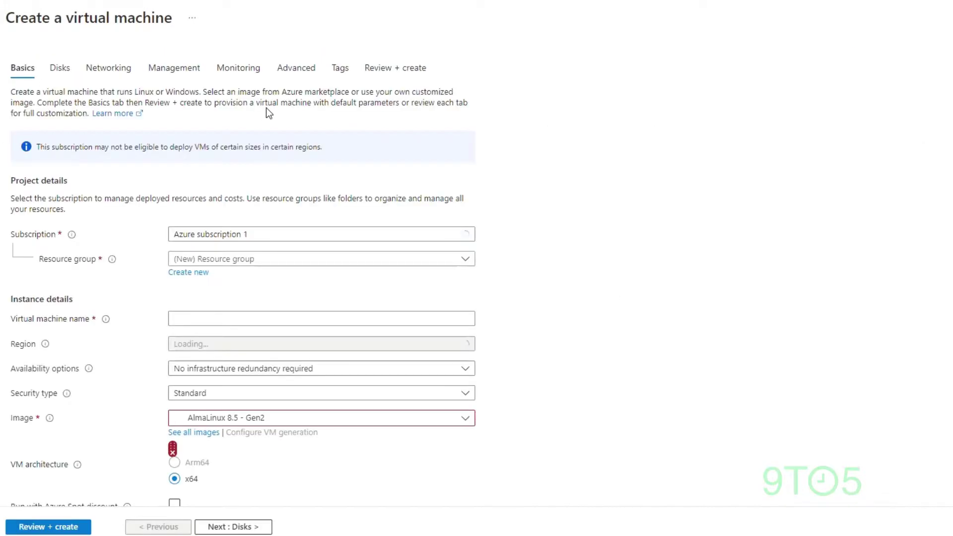
click(256, 260)
click(240, 323)
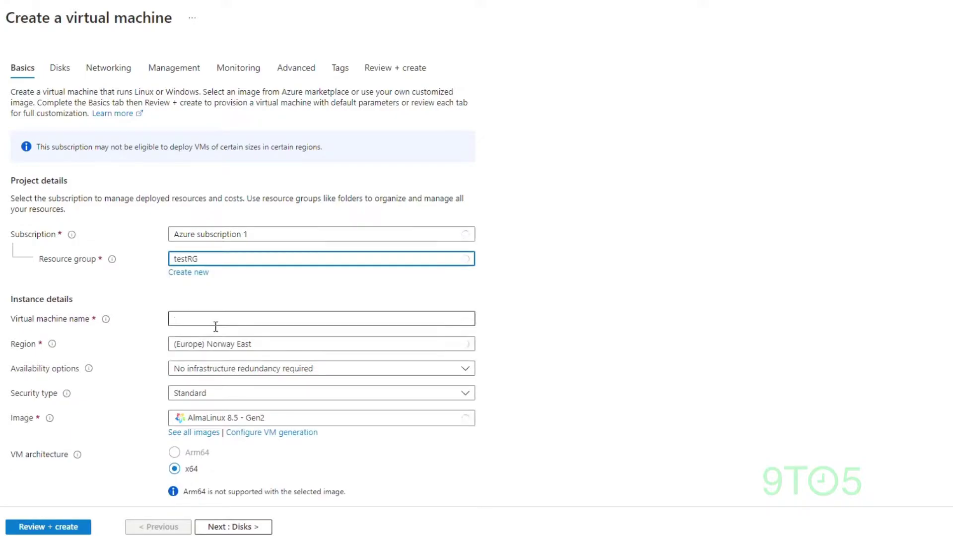
Step: Name the VM cPWHM001 and set its region
click(214, 325)
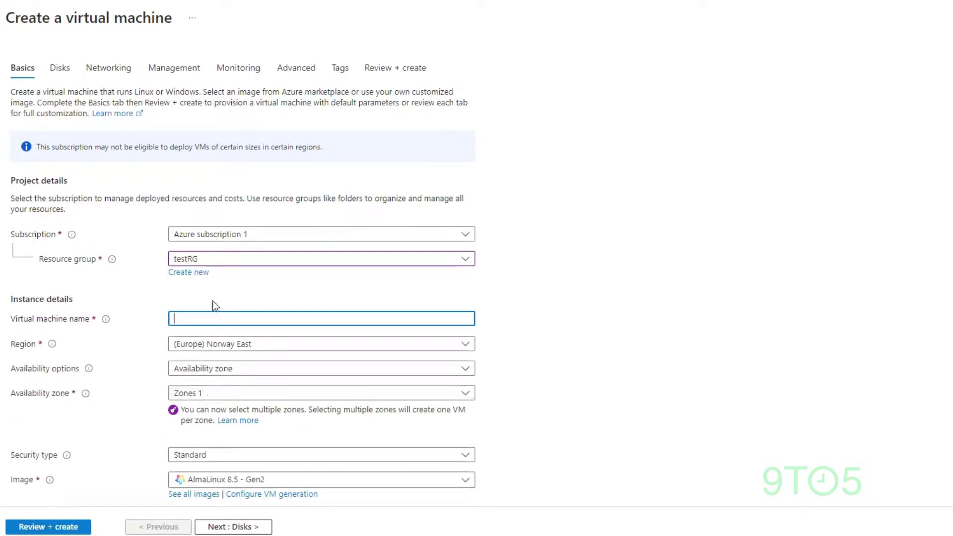
text(cPanel001)
click(270, 353)
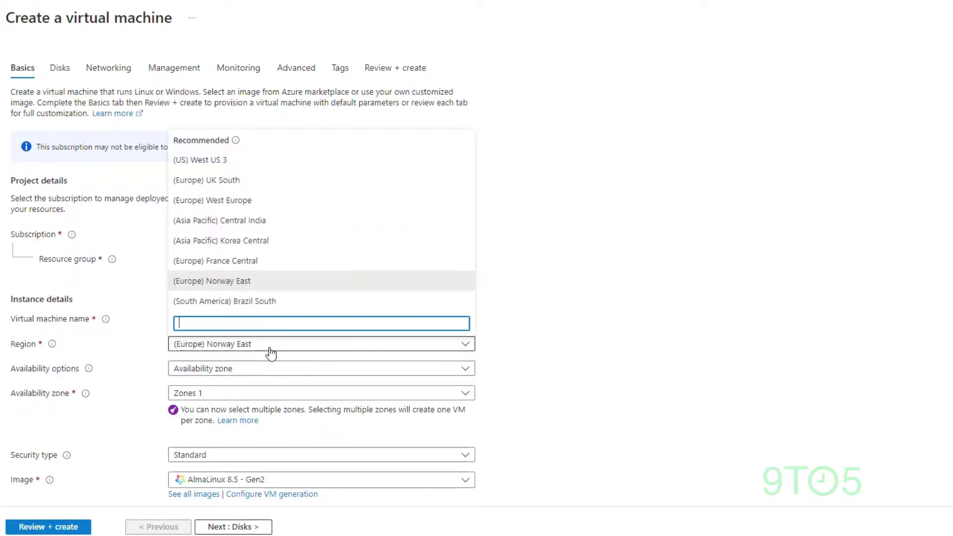
click(277, 280)
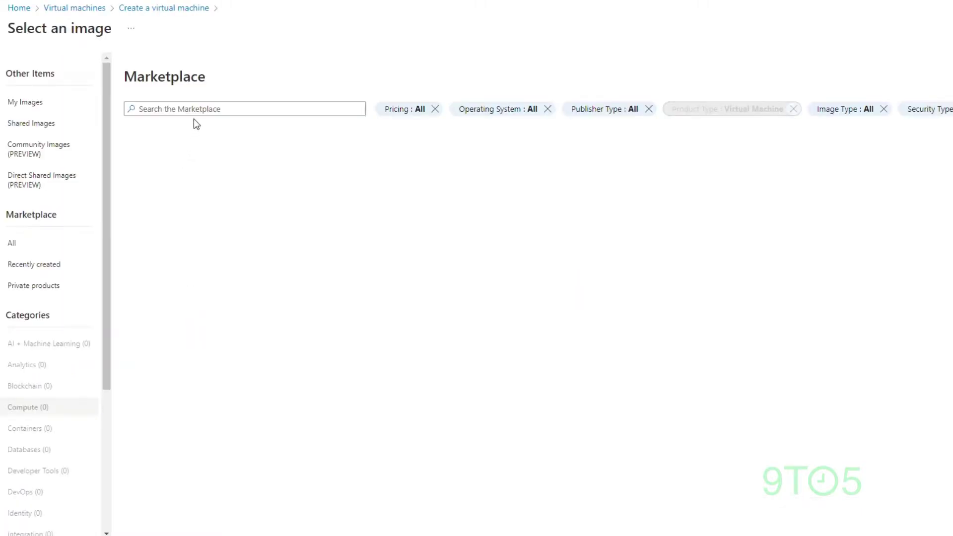
Step: Search the Marketplace images for 'cpanel and'
click(195, 113)
text(cp)
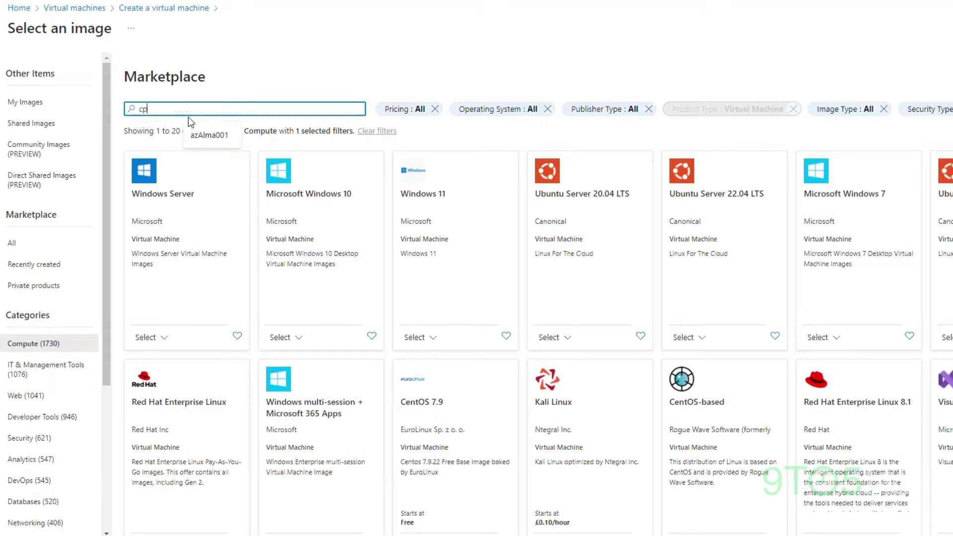
text(anel and whm)
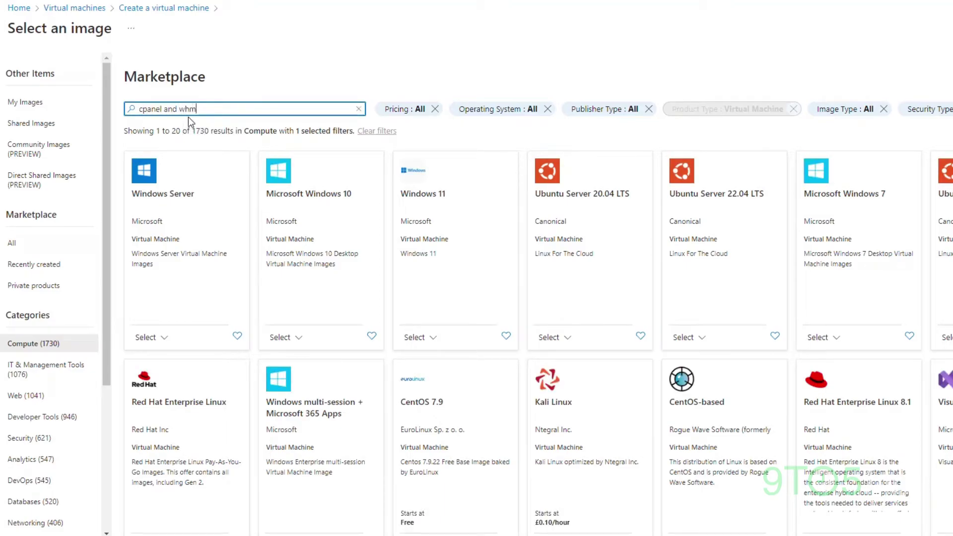
key(Return)
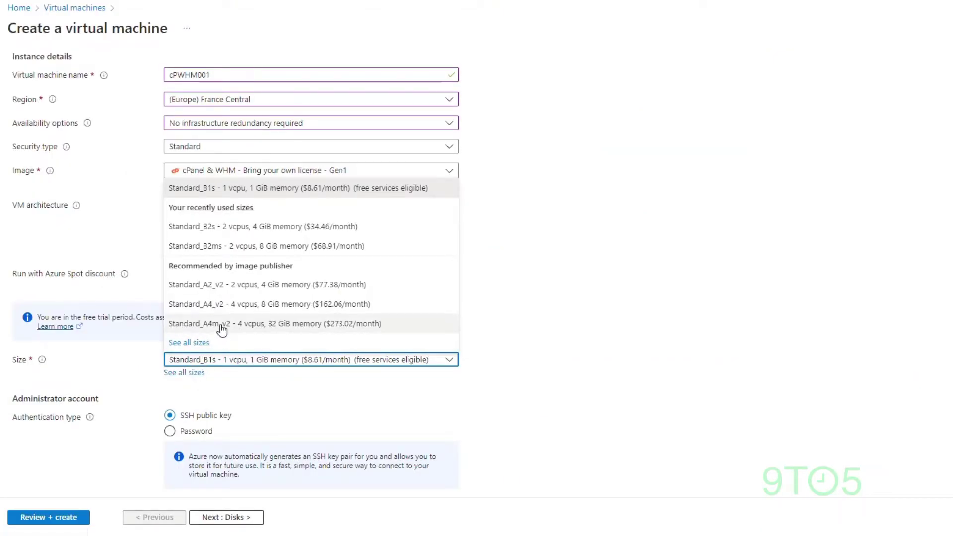
Step: Choose the Standard_B2ms size (8 GiB memory) and Password authentication
click(233, 248)
scroll(573, 330, down, 2)
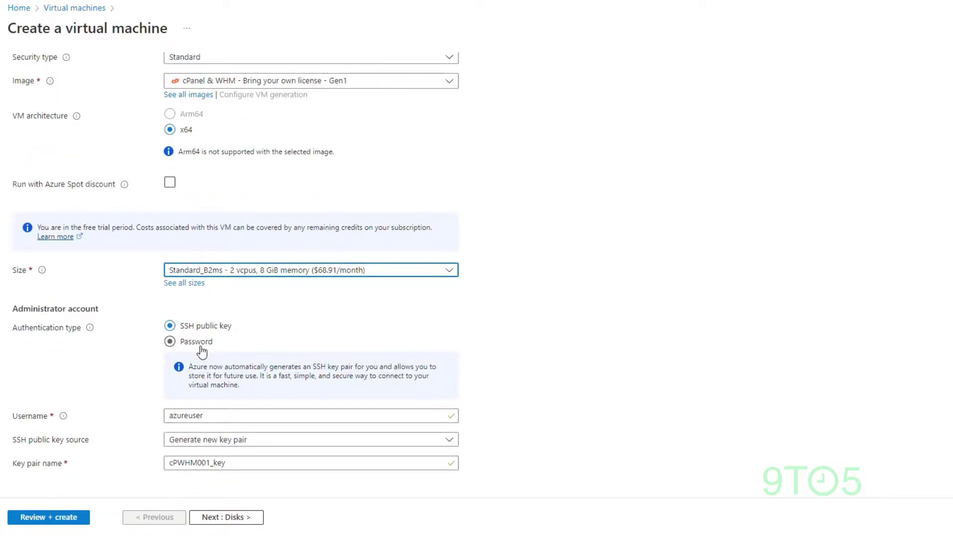
click(200, 343)
scroll(479, 119, down, 1)
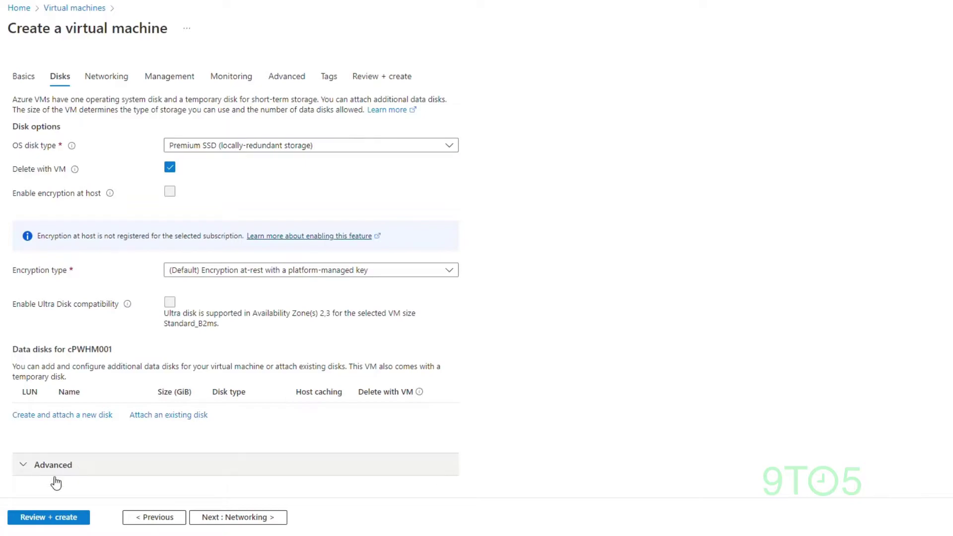
Step: Skip from the Disks tab to Review + create
click(42, 517)
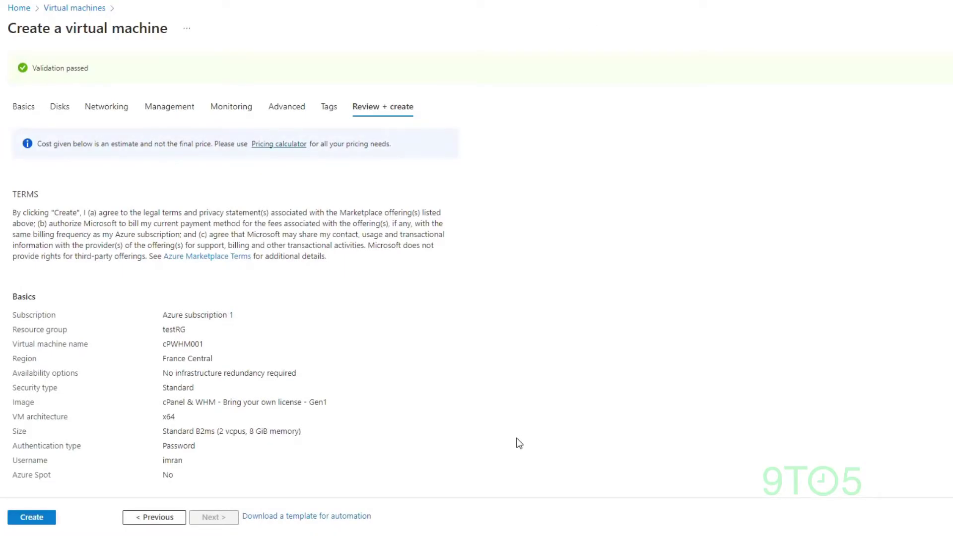
Step: Submit the validated configuration to deploy cPWHM001
click(39, 519)
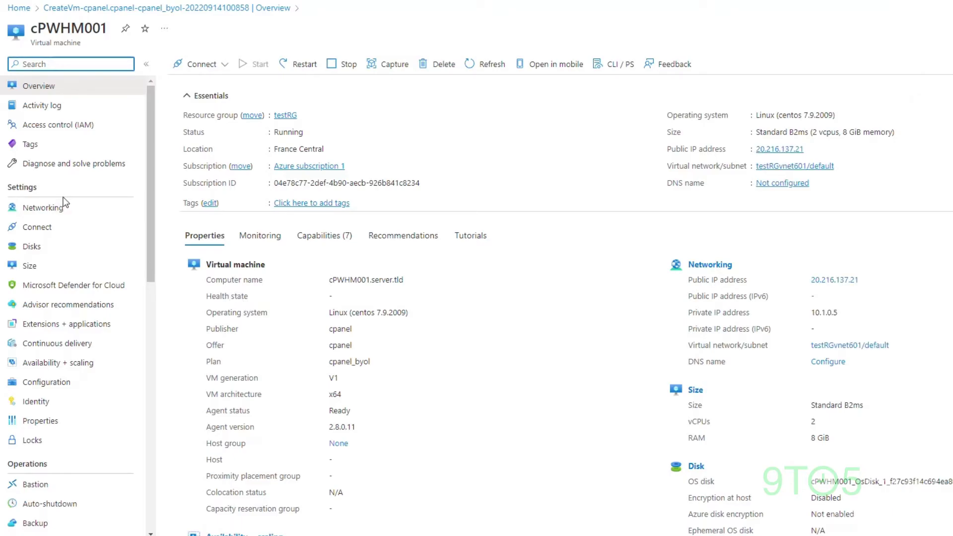
Step: Go to the cPWHM001 Networking page
click(55, 213)
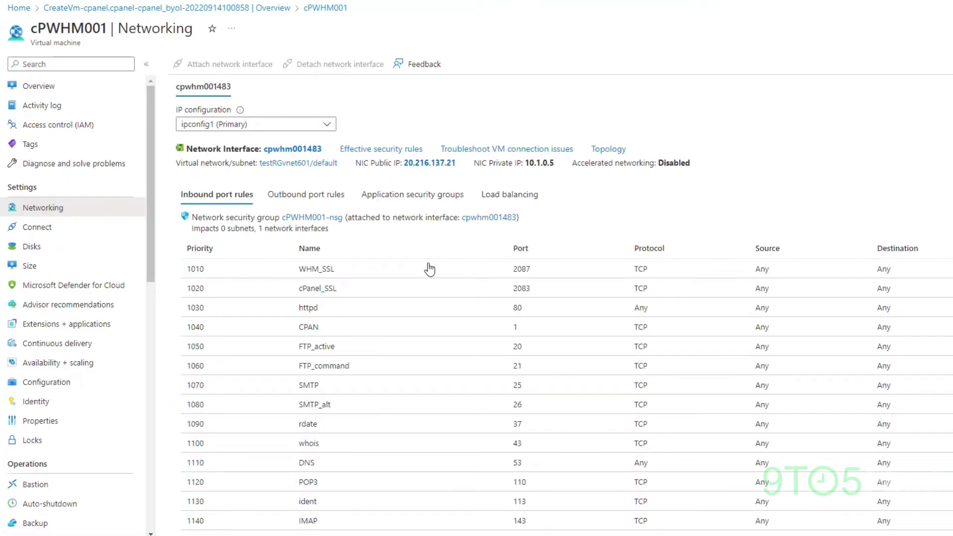
scroll(264, 305, down, 5)
scroll(264, 305, down, 1)
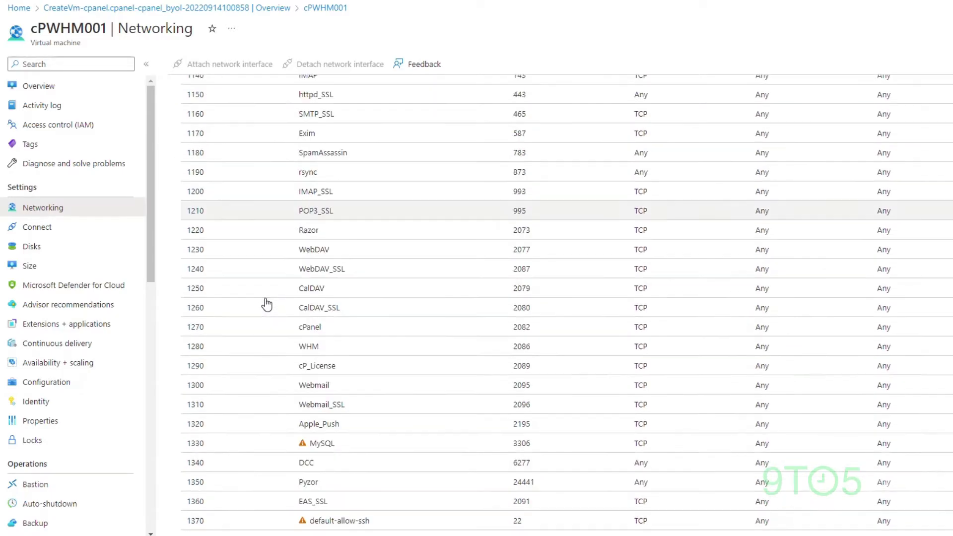
scroll(266, 304, down, 2)
scroll(254, 328, down, 1)
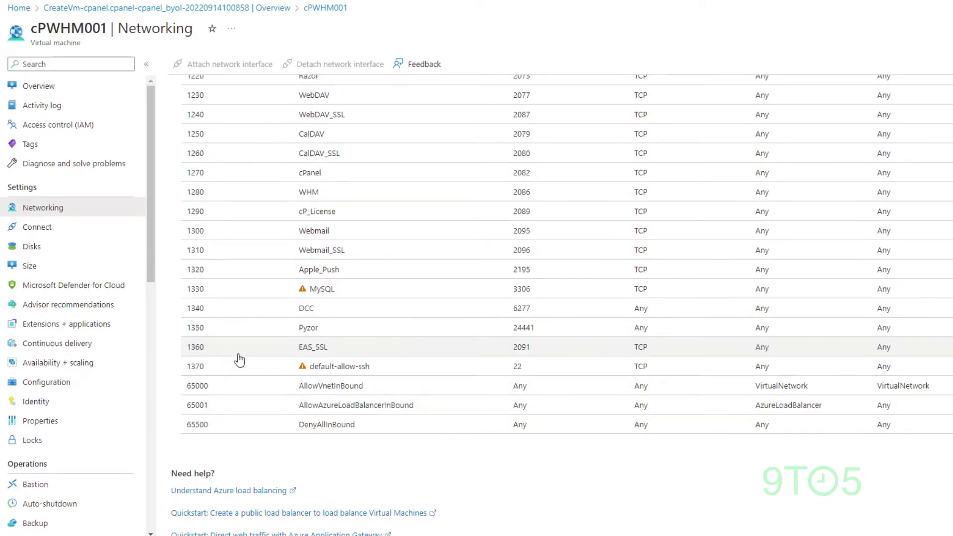
scroll(239, 360, up, 3)
scroll(239, 359, up, 2)
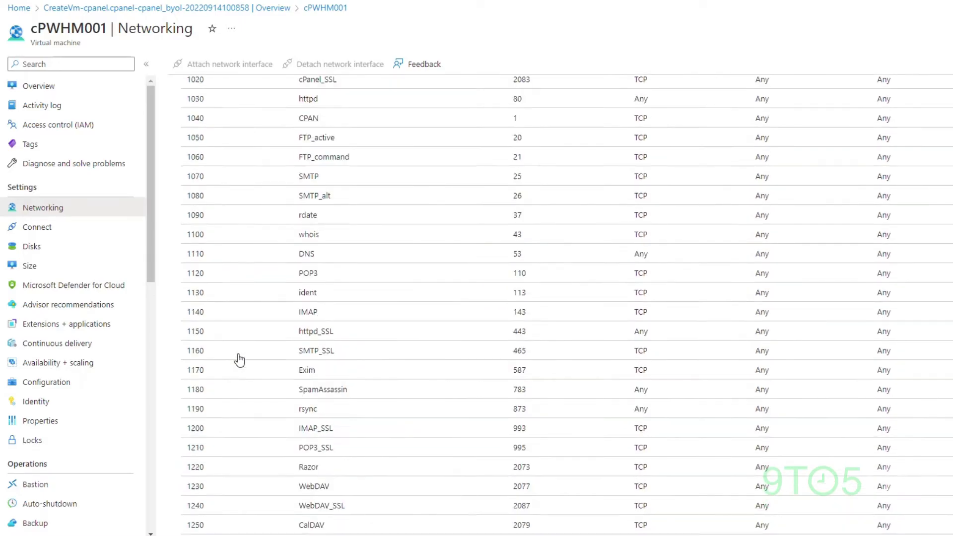
scroll(240, 360, up, 2)
scroll(239, 360, up, 1)
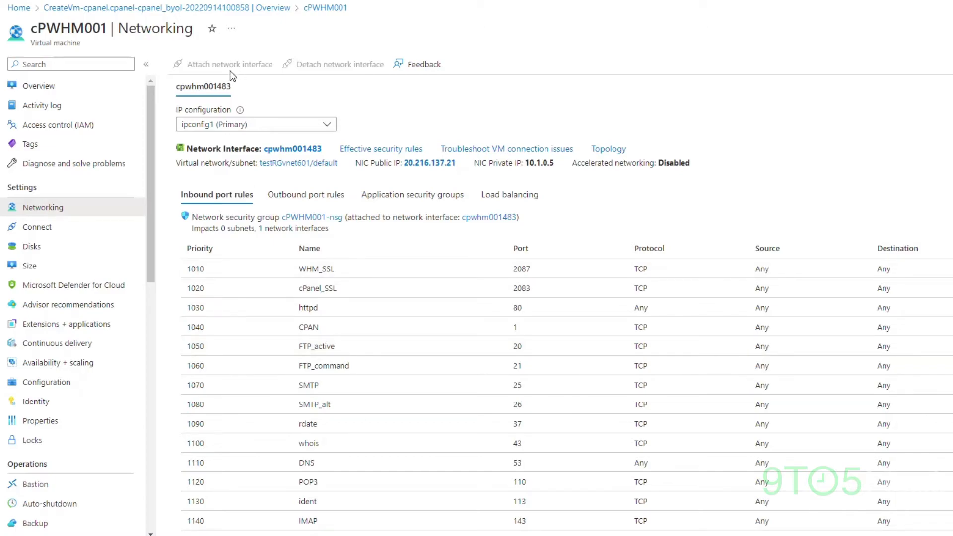
Step: Return to the cPWHM001 Overview page
click(50, 89)
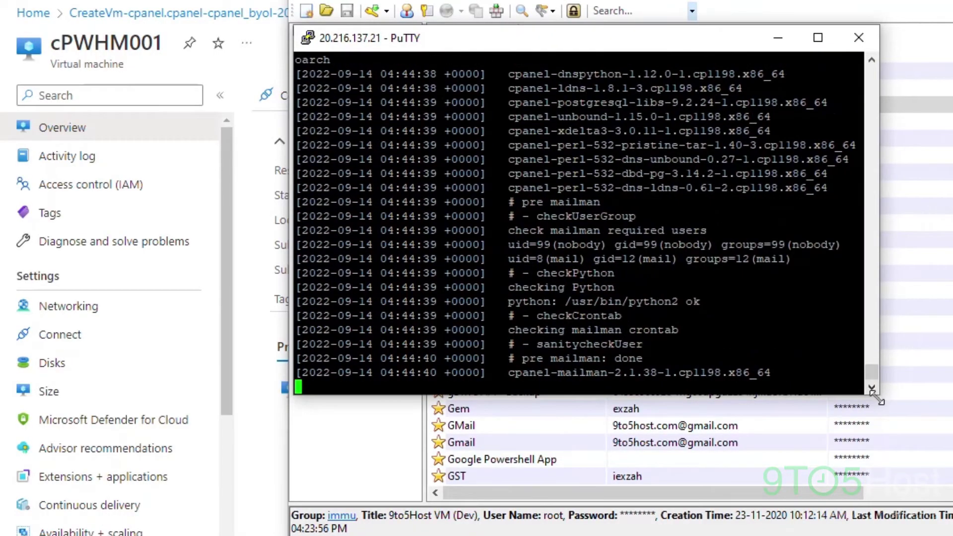
Step: Enlarge the PuTTY window to show more of the installer log
drag(878, 400, 952, 535)
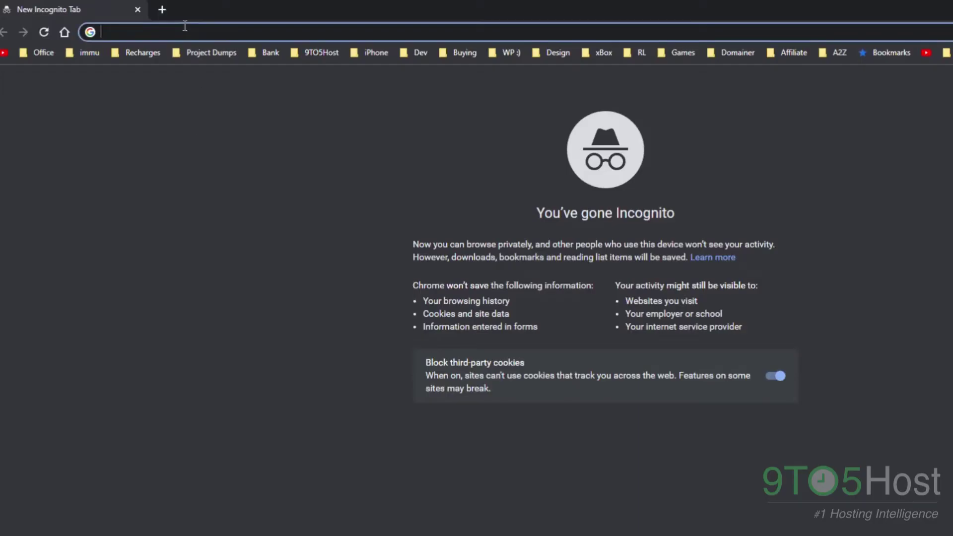
Step: Load the pasted WHM login URL and move from username to password
key(ctrl+v)
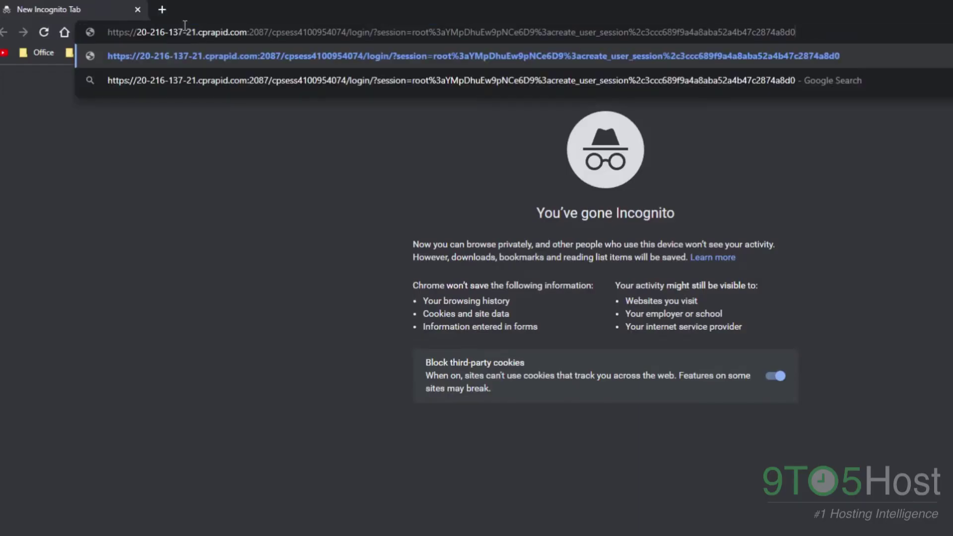
key(Return)
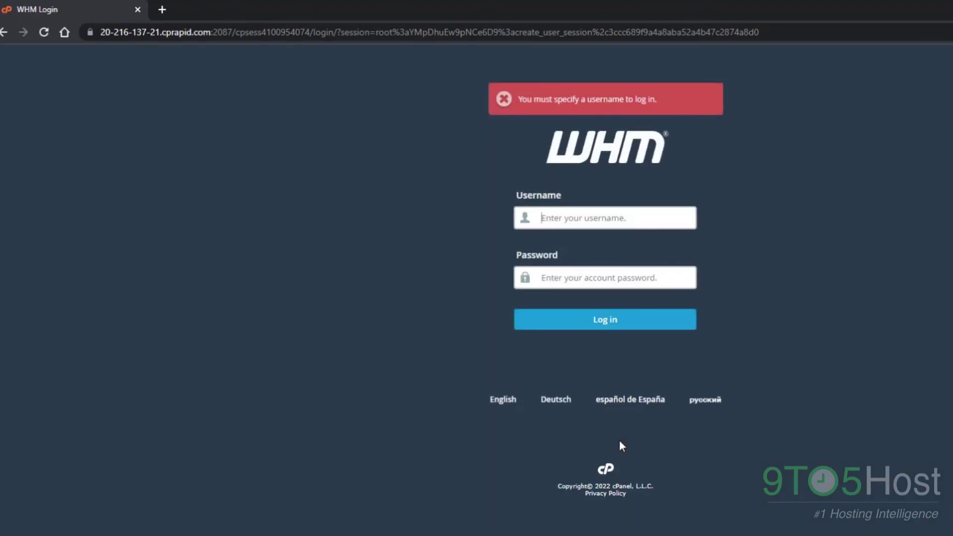
text(im)
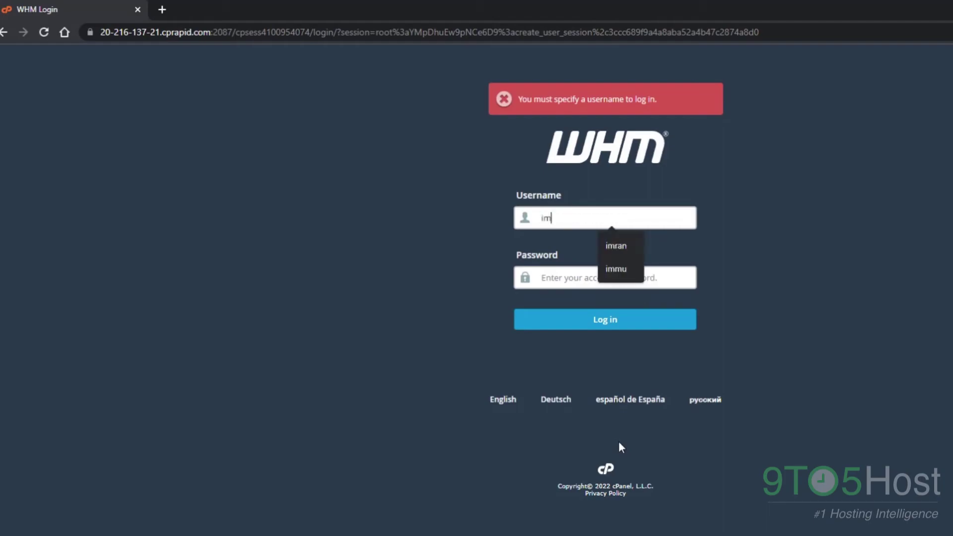
text(ran)
key(Tab)
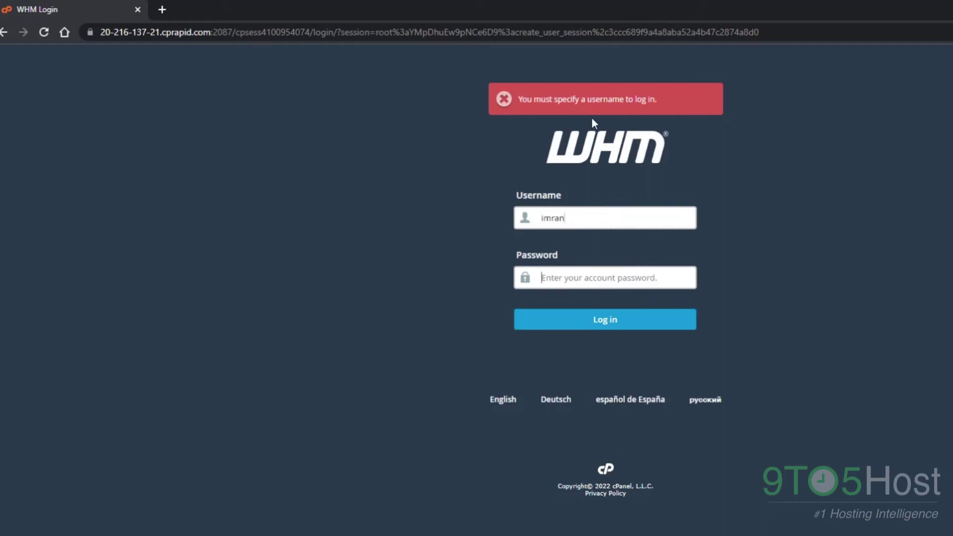